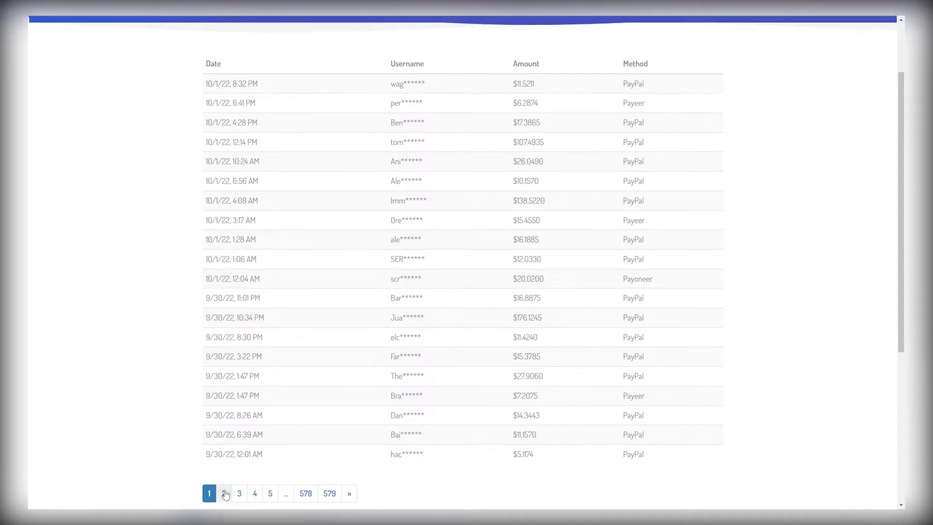
pyautogui.scroll(-1, 768, 243)
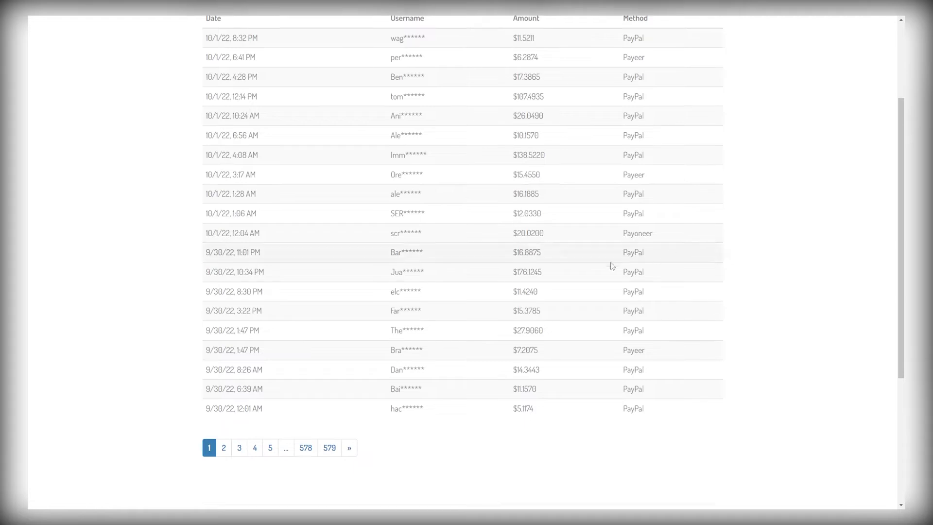
pyautogui.moveTo(648, 217); pyautogui.dragTo(622, 214)
pyautogui.scroll(-2, 765, 283)
pyautogui.scroll(2, 758, 288)
pyautogui.scroll(1, 680, 282)
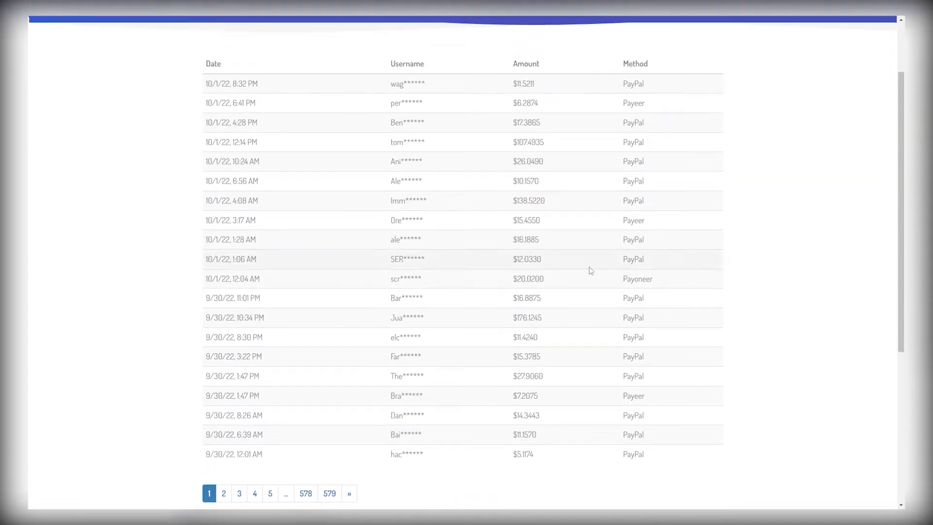
pyautogui.scroll(-3, 589, 271)
pyautogui.doubleClick(633, 258)
pyautogui.click(782, 289)
pyautogui.scroll(1, 703, 280)
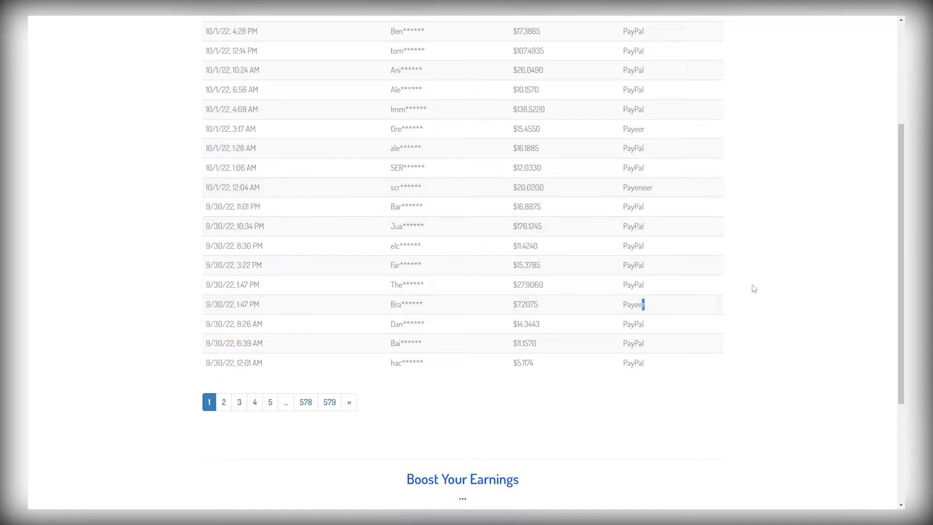
pyautogui.scroll(2, 601, 260)
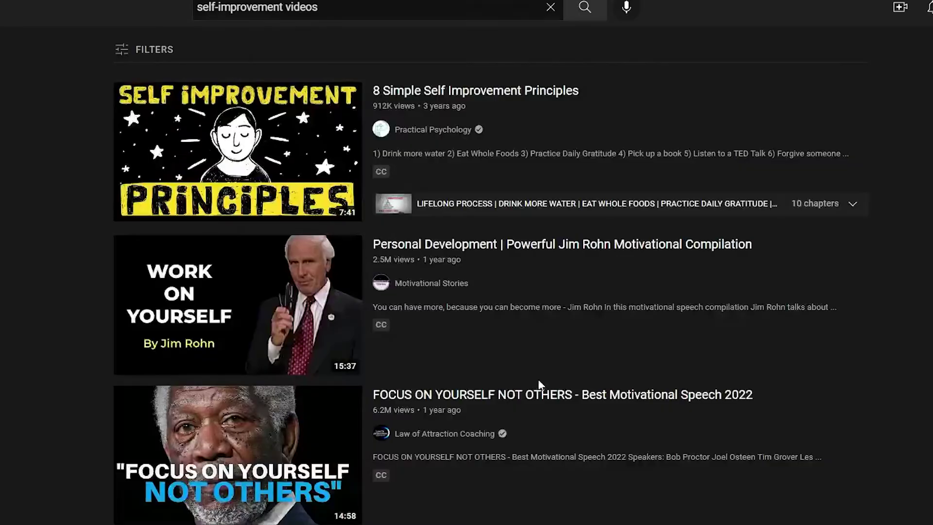
# Step: Scroll down through the 'self-improvement videos' results and back up
pyautogui.moveTo(584, 360)
pyautogui.scroll(-2, 490, 222)
pyautogui.scroll(-2, 583, 311)
pyautogui.scroll(-2, 791, 347)
pyautogui.scroll(-5, 673, 471)
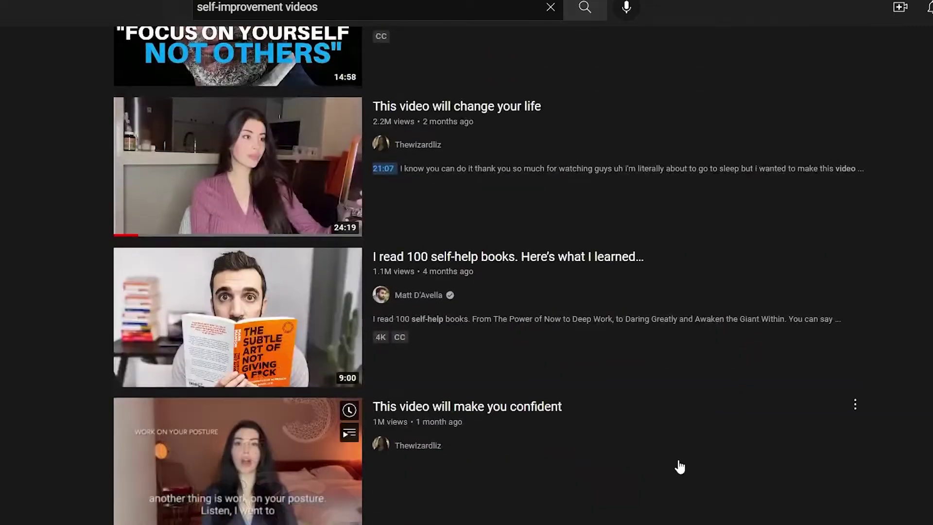
pyautogui.scroll(4, 677, 465)
pyautogui.scroll(5, 683, 469)
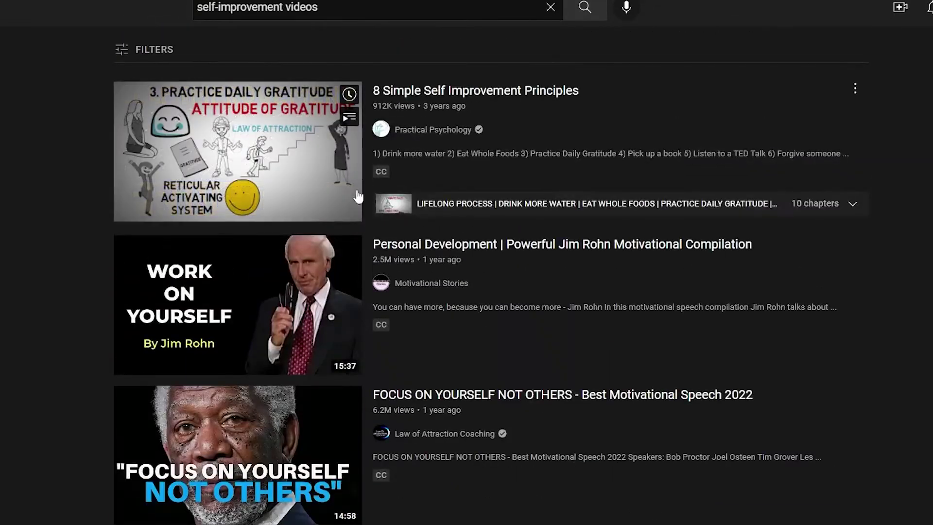
pyautogui.scroll(-4, 231, 264)
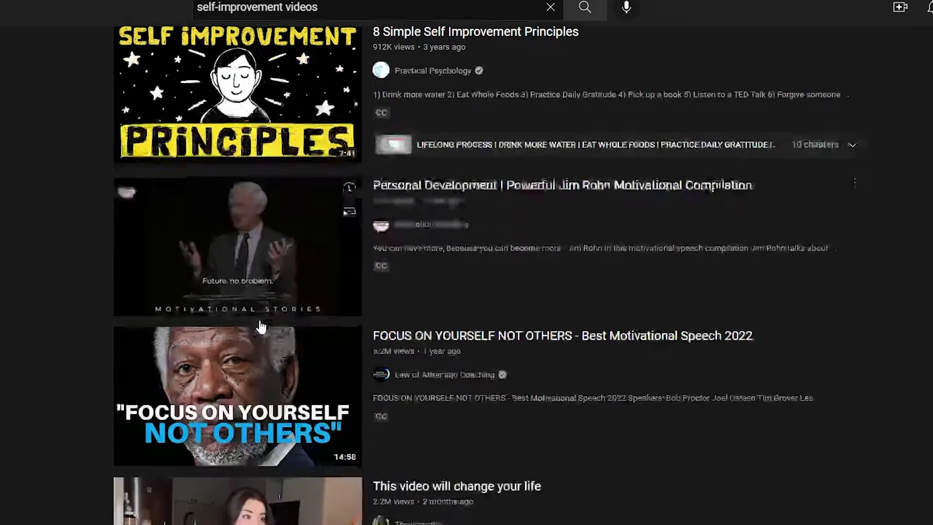
pyautogui.scroll(-5, 231, 264)
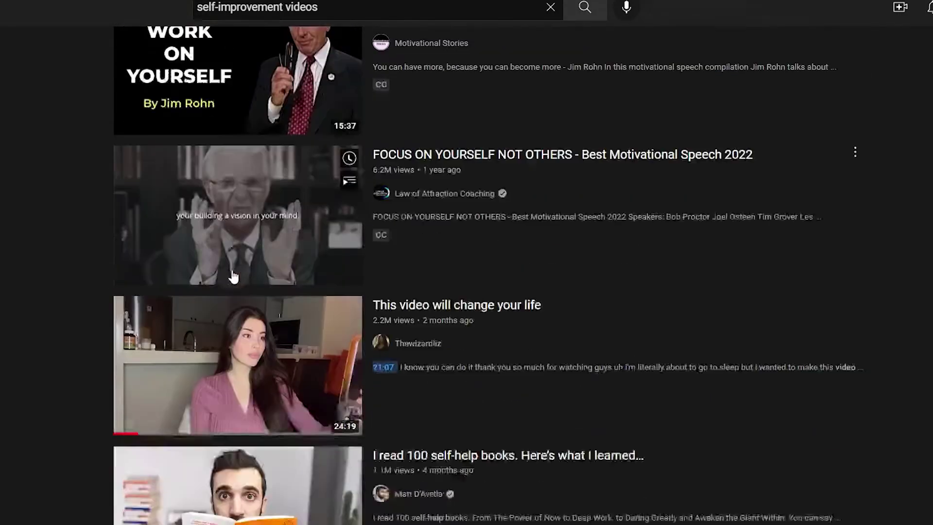
pyautogui.scroll(-2, 229, 280)
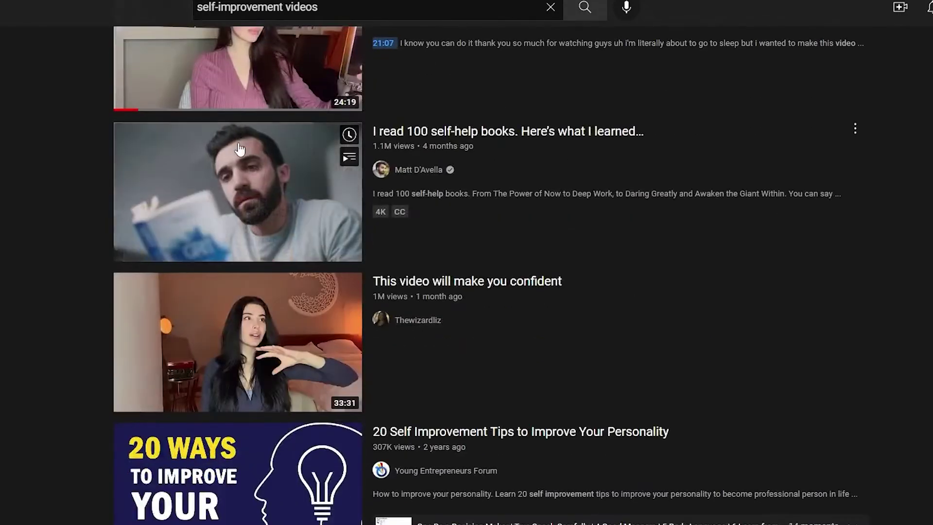
pyautogui.scroll(1, 206, 210)
# Step: Dismiss the search suggestions and browse further down the results before returning up
pyautogui.click(315, 8)
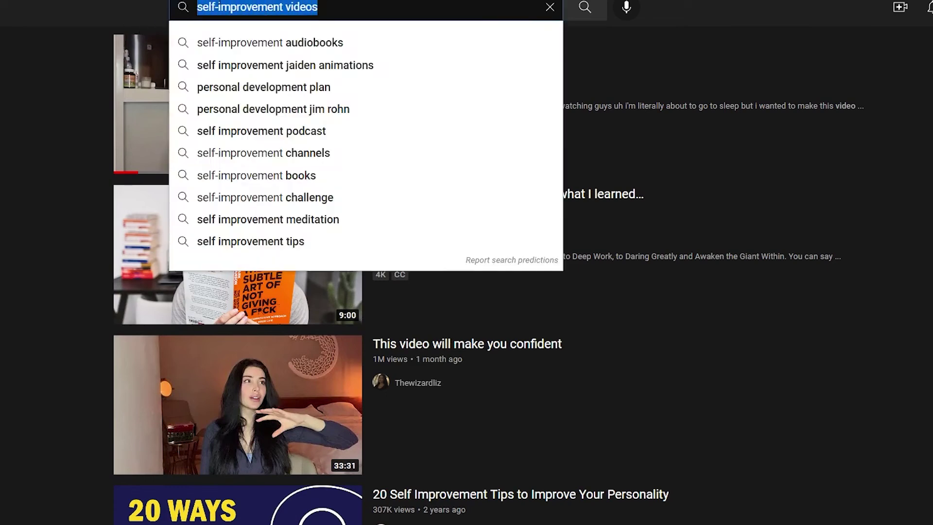
pyautogui.click(43, 168)
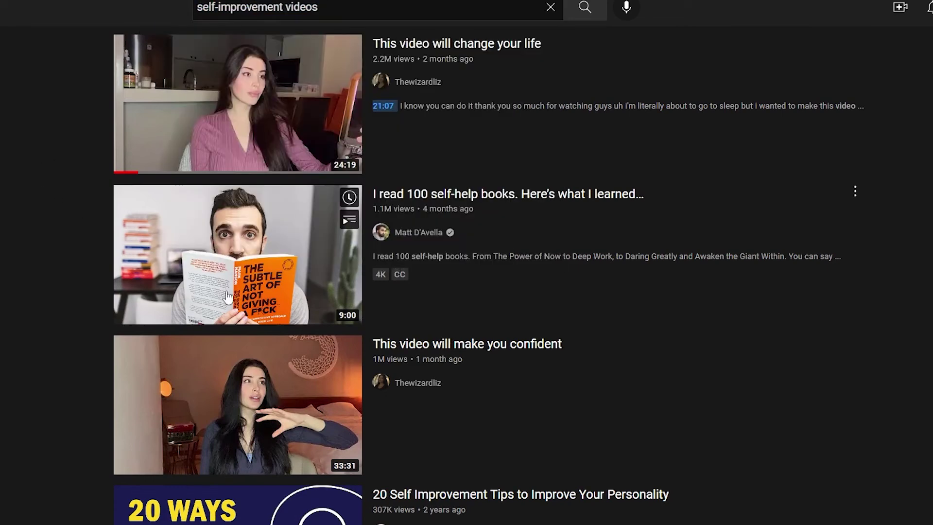
pyautogui.scroll(-1, 440, 313)
pyautogui.scroll(-2, 850, 223)
pyautogui.scroll(-4, 854, 223)
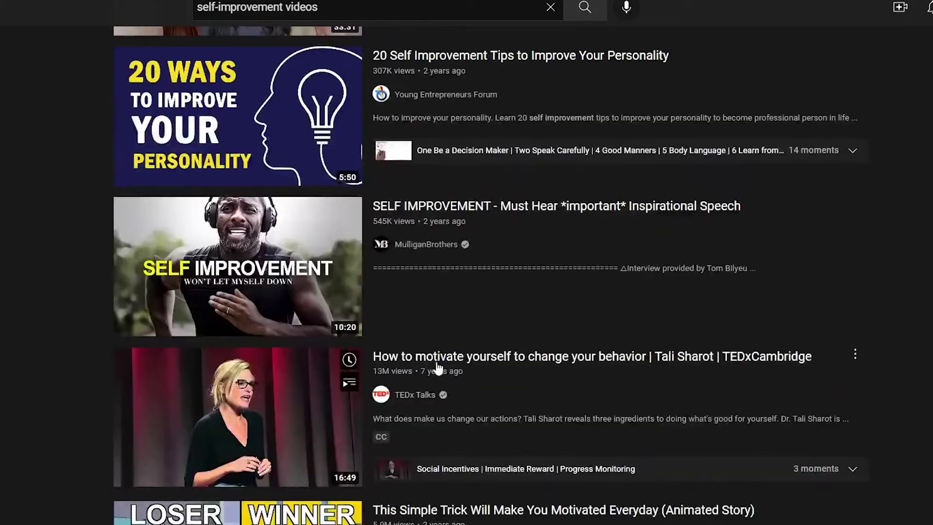
pyautogui.scroll(-3, 437, 368)
pyautogui.scroll(-4, 462, 312)
pyautogui.scroll(-3, 756, 283)
pyautogui.scroll(-5, 848, 323)
pyautogui.scroll(20, 834, 339)
pyautogui.scroll(7, 806, 364)
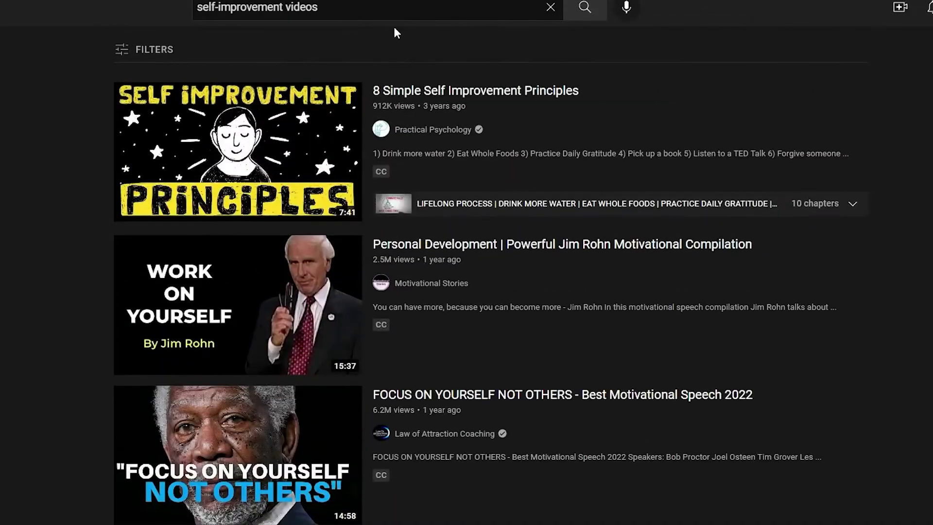
# Step: Search for 'how to be more confident' via the 'how to be more co' suggestion and browse results
pyautogui.write('how to be more co')
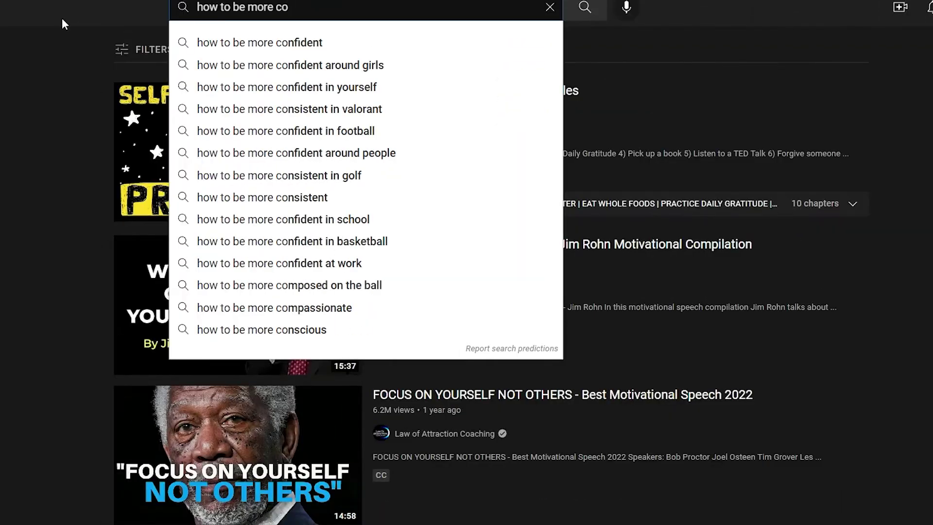
pyautogui.press('Down')
pyautogui.press('Return')
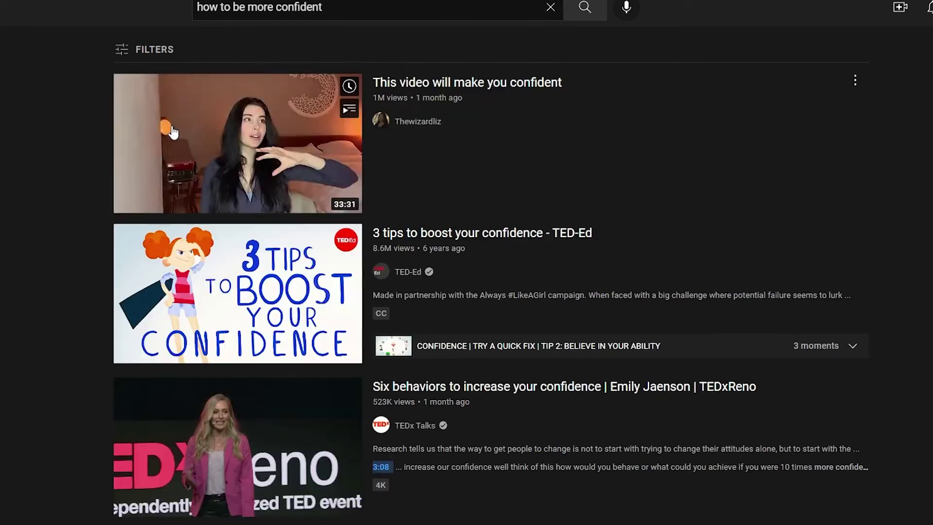
pyautogui.scroll(-4, 138, 161)
pyautogui.scroll(-1, 516, 275)
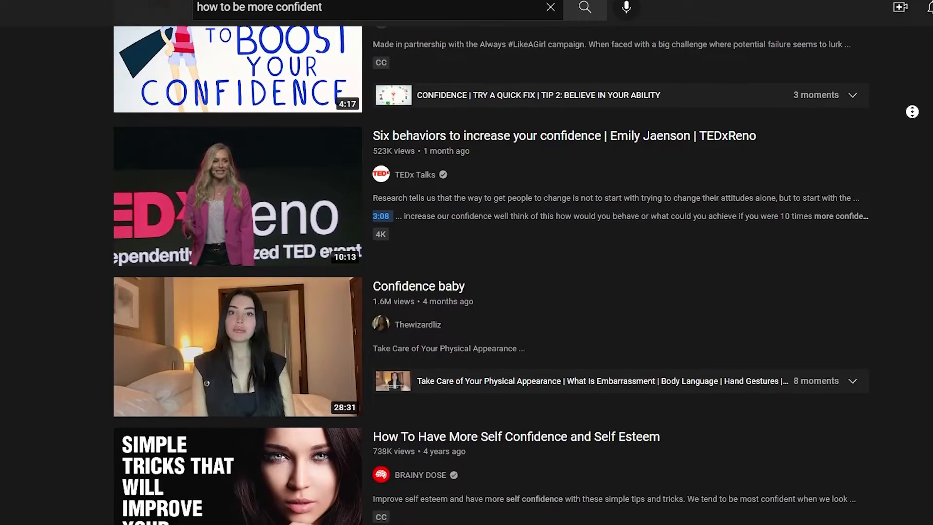
pyautogui.scroll(-14, 392, 209)
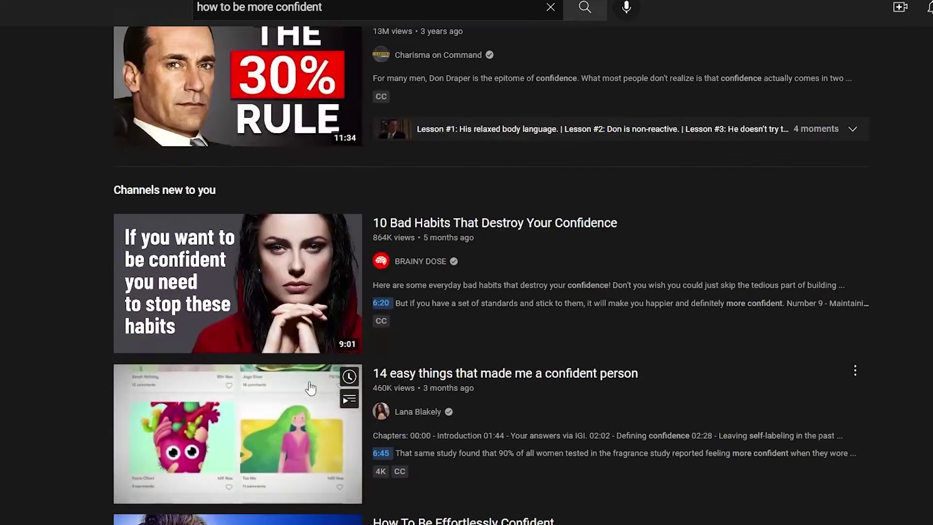
pyautogui.scroll(15, 311, 388)
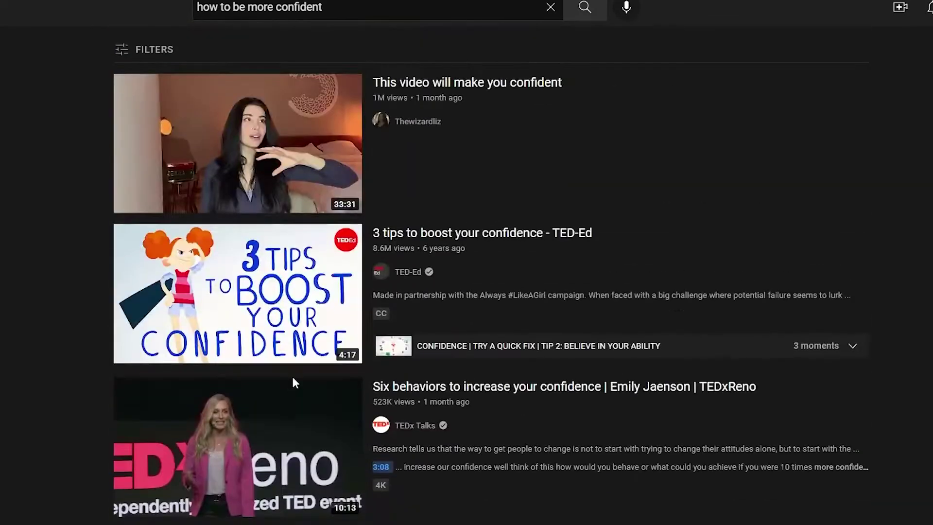
pyautogui.moveTo(328, 335)
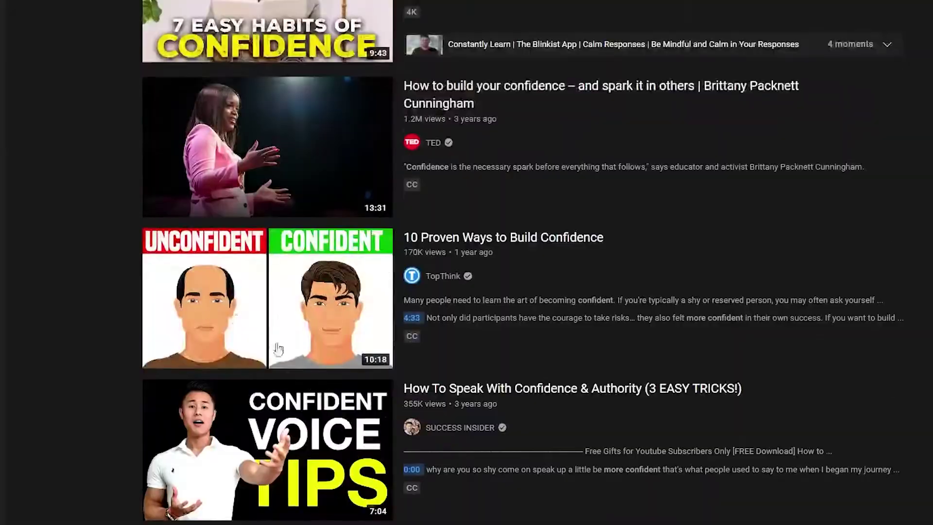
pyautogui.scroll(-3, 278, 349)
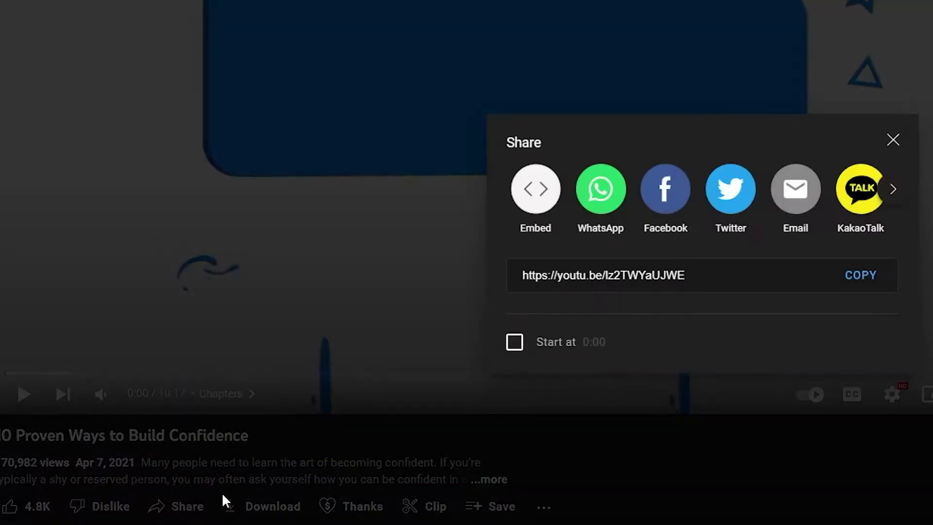
# Step: Copy the youtu.be share link of '10 Proven Ways to Build Confidence'
pyautogui.click(877, 284)
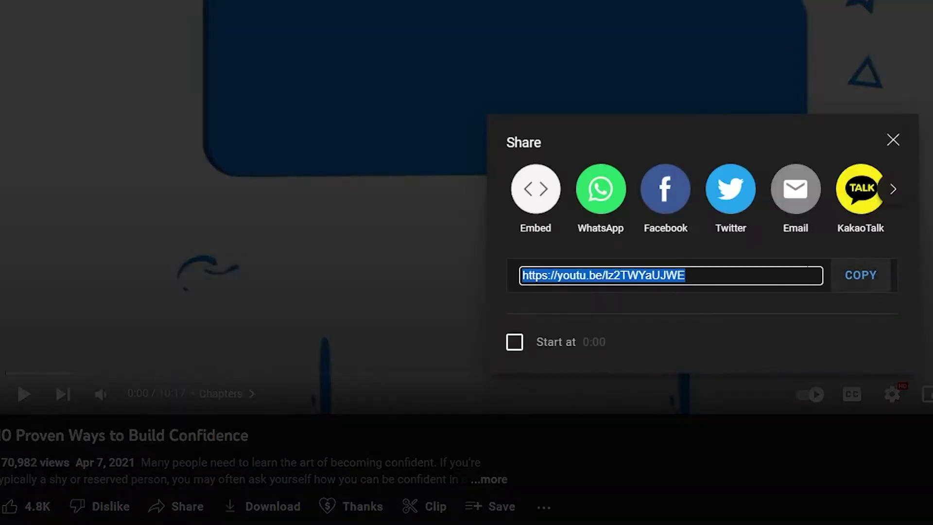
pyautogui.click(865, 282)
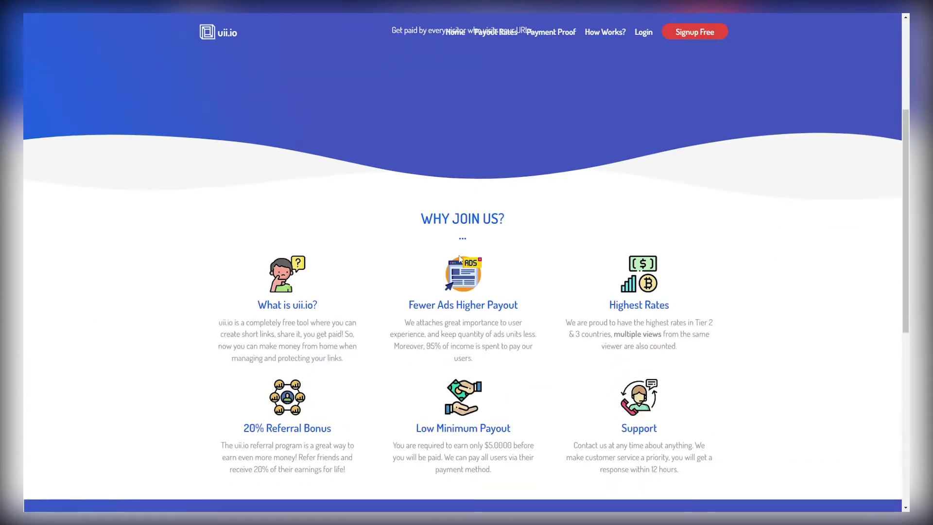
pyautogui.scroll(-5, 460, 259)
pyautogui.scroll(2, 532, 253)
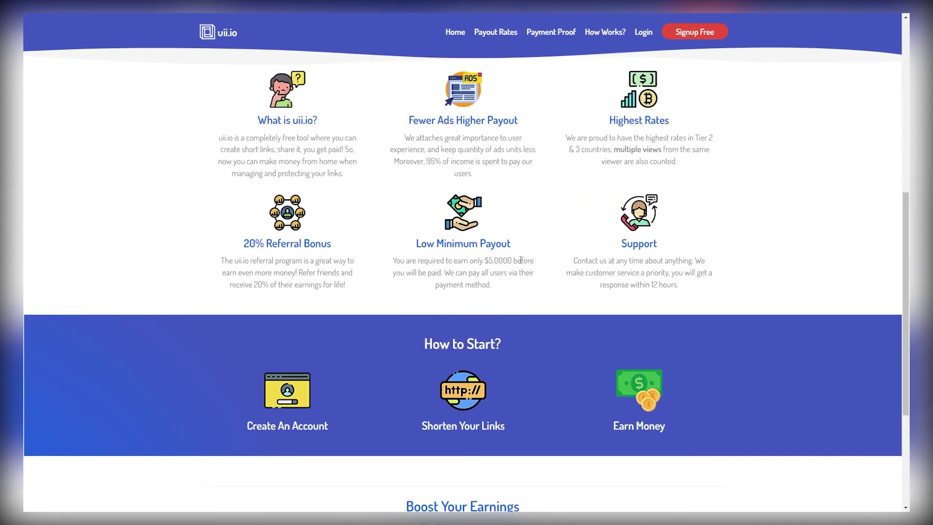
pyautogui.scroll(-3, 530, 248)
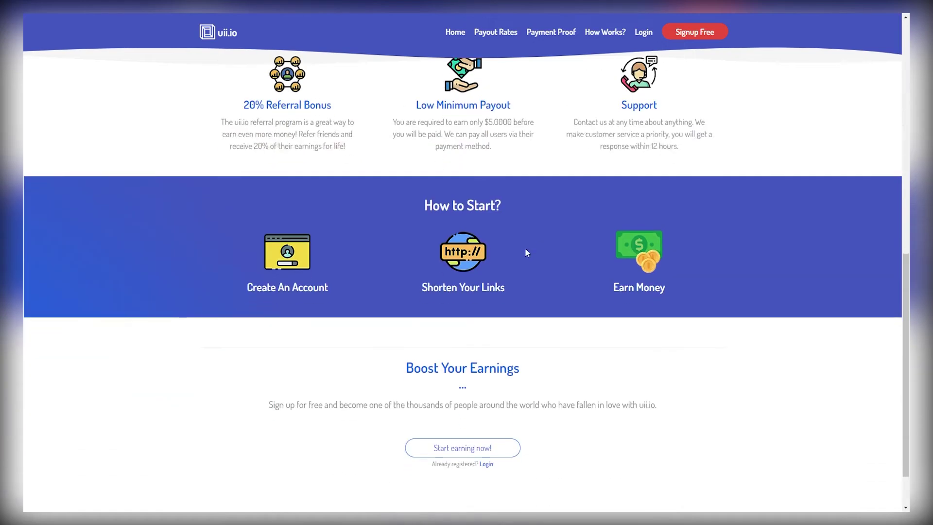
pyautogui.scroll(-2, 524, 253)
# Step: Read through the How Works? account, login and reset guides, then go to Payout Rates
pyautogui.click(605, 33)
pyautogui.scroll(-4, 565, 226)
pyautogui.scroll(-1, 691, 129)
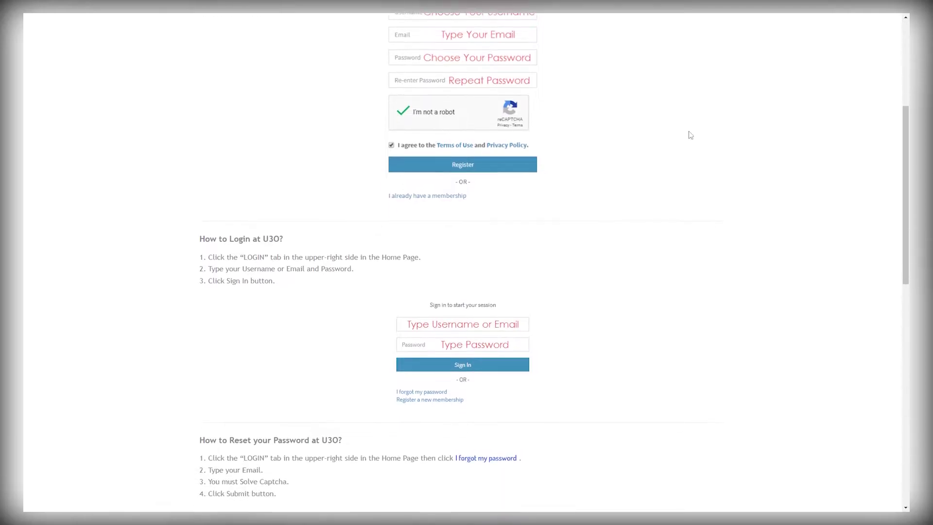
pyautogui.scroll(-6, 335, 267)
pyautogui.scroll(-6, 335, 267)
pyautogui.scroll(11, 439, 281)
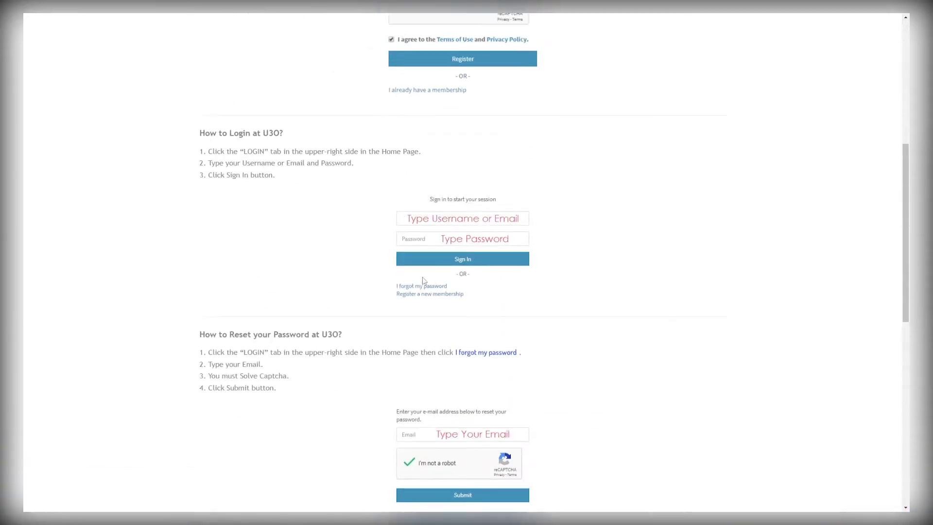
pyautogui.scroll(5, 391, 284)
pyautogui.scroll(3, 388, 283)
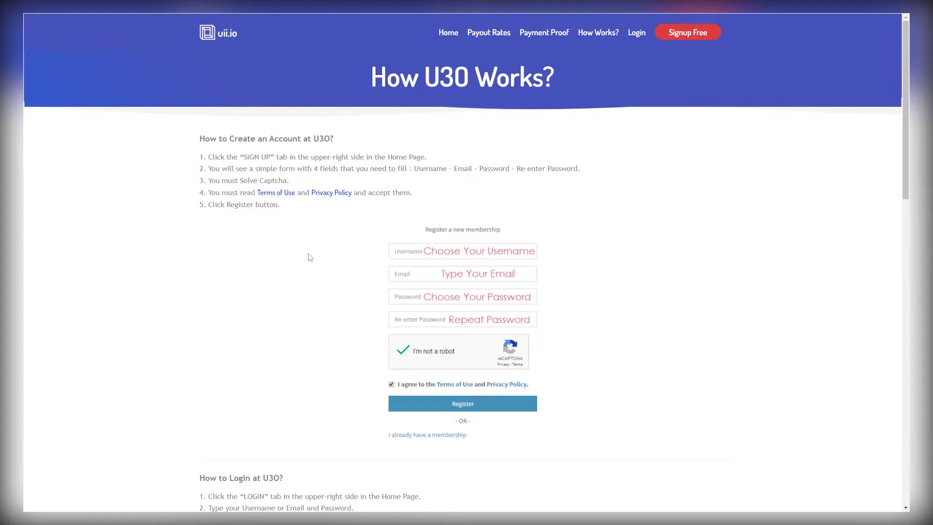
pyautogui.click(490, 33)
# Step: Scroll through the per-country payout table of earnings per 1000 views
pyautogui.scroll(-1, 823, 98)
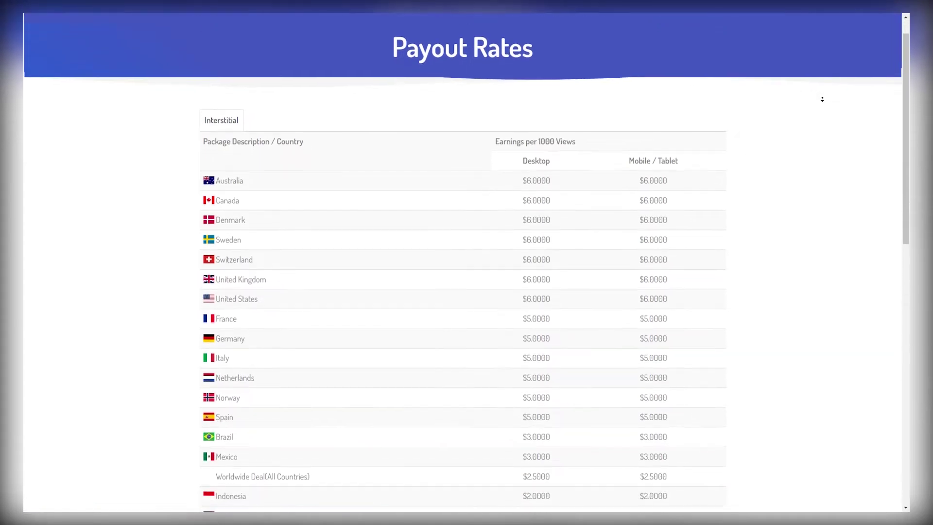
pyautogui.scroll(-3, 825, 102)
pyautogui.scroll(4, 321, 250)
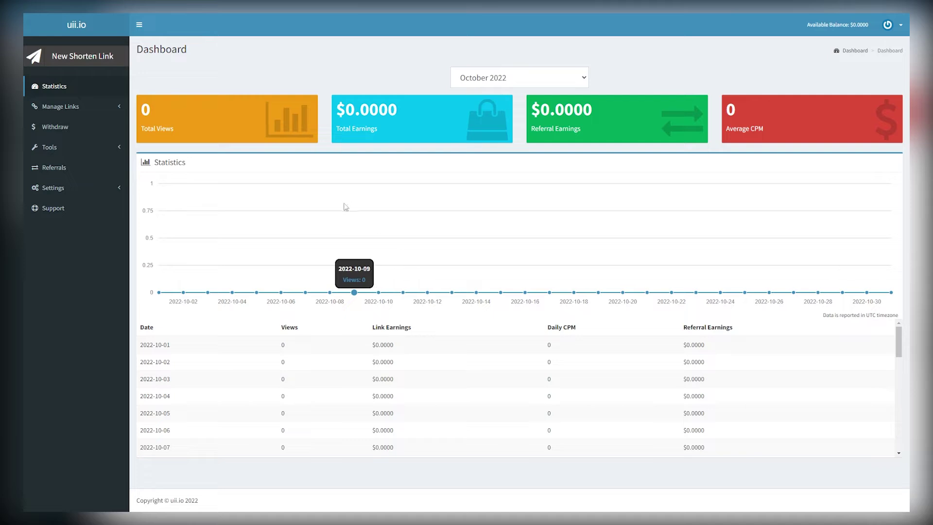
pyautogui.moveTo(386, 129); pyautogui.dragTo(333, 108)
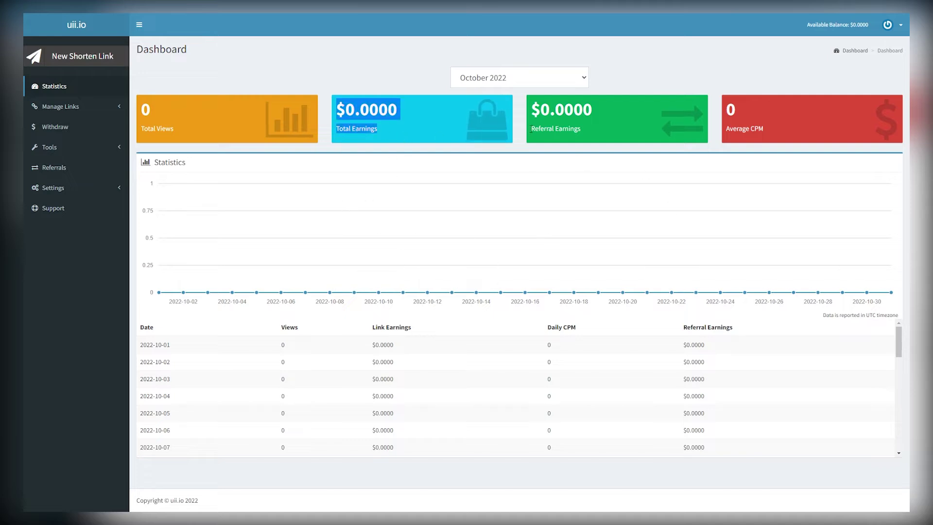
pyautogui.scroll(-2, 239, 325)
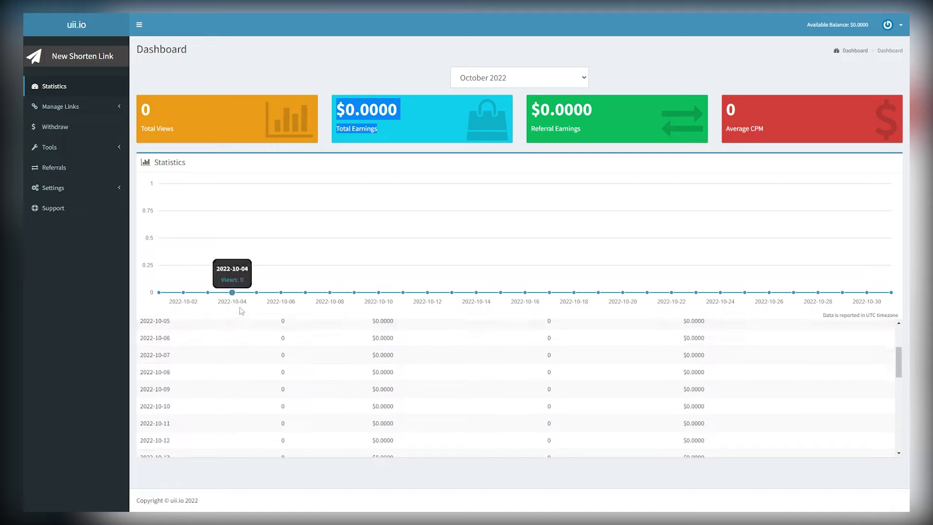
pyautogui.scroll(2, 258, 337)
pyautogui.scroll(2, 271, 340)
pyautogui.click(103, 194)
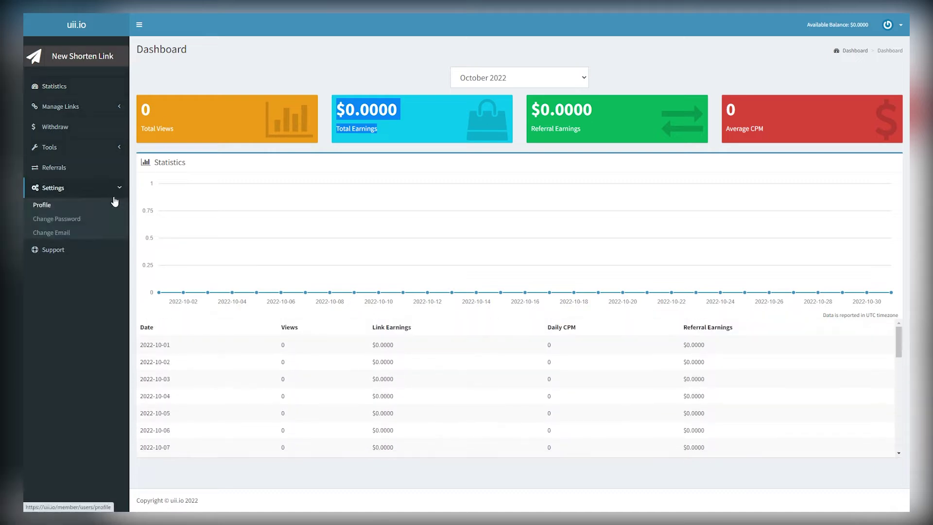
pyautogui.click(108, 152)
pyautogui.click(92, 109)
pyautogui.click(139, 24)
pyautogui.click(59, 25)
pyautogui.doubleClick(145, 110)
pyautogui.doubleClick(367, 110)
pyautogui.doubleClick(564, 109)
pyautogui.doubleClick(730, 110)
# Step: Paste the YouTube video URL into the New Shorten Link form
pyautogui.click(92, 62)
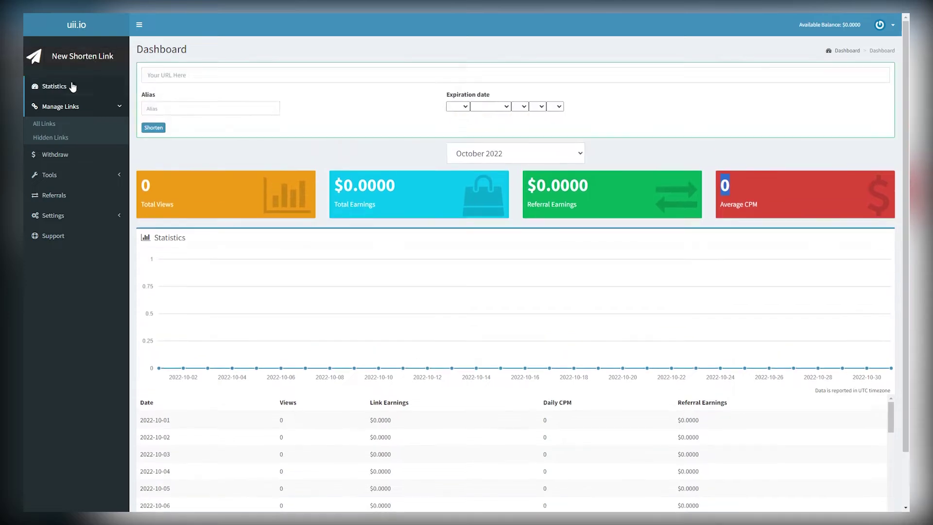
pyautogui.click(286, 87)
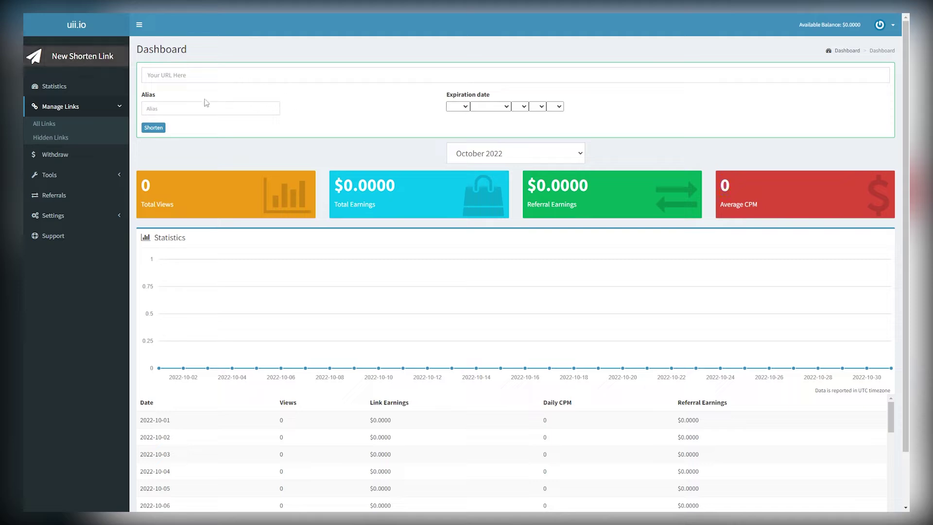
pyautogui.click(207, 80)
pyautogui.write('https://www.youtube.com/watch?v=lz2TWYaUJWE&ab_channel=TopThink')
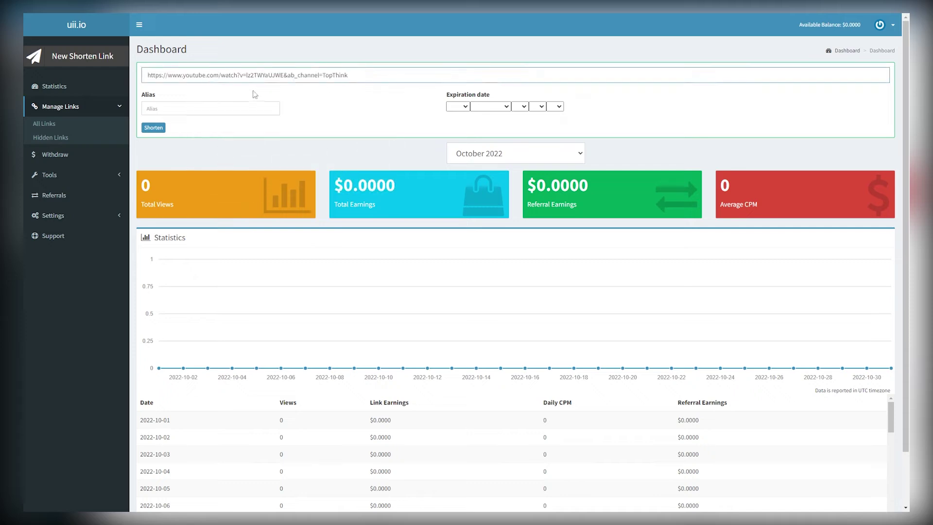
pyautogui.tripleClick(294, 76)
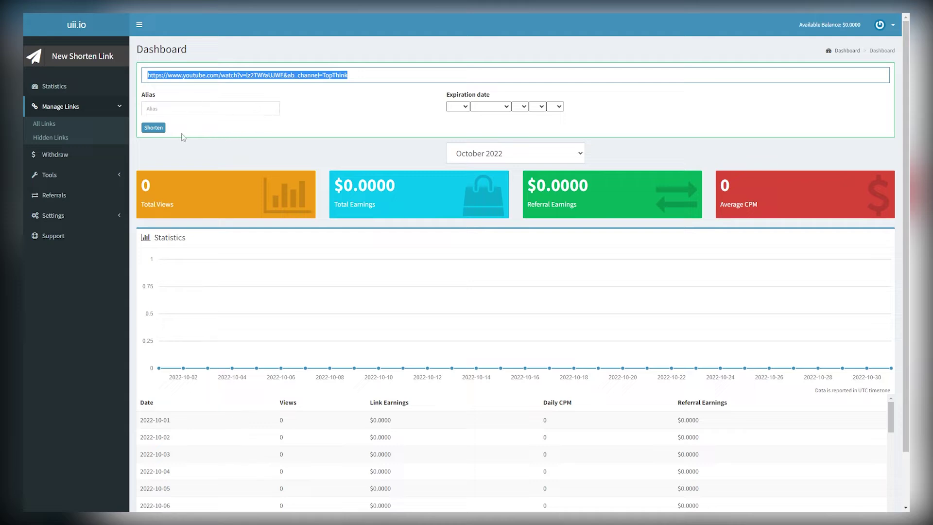
pyautogui.click(238, 74)
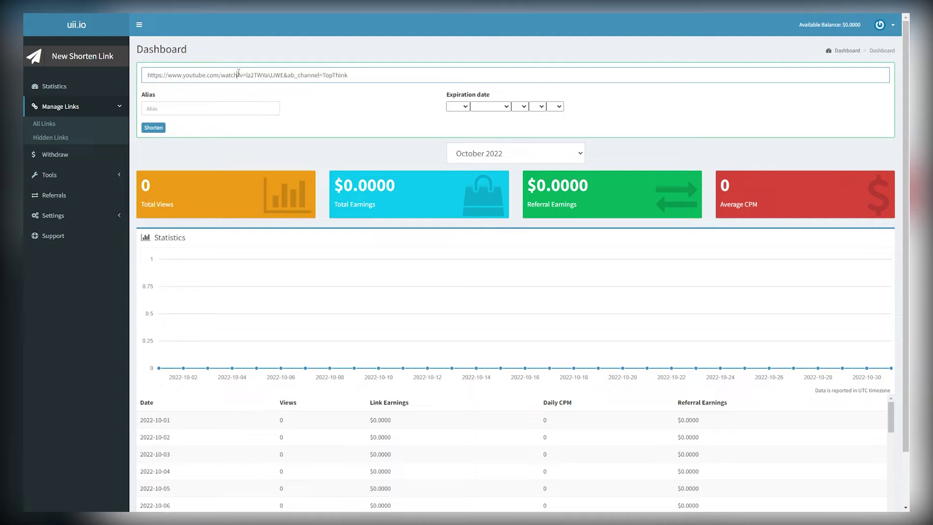
pyautogui.click(154, 128)
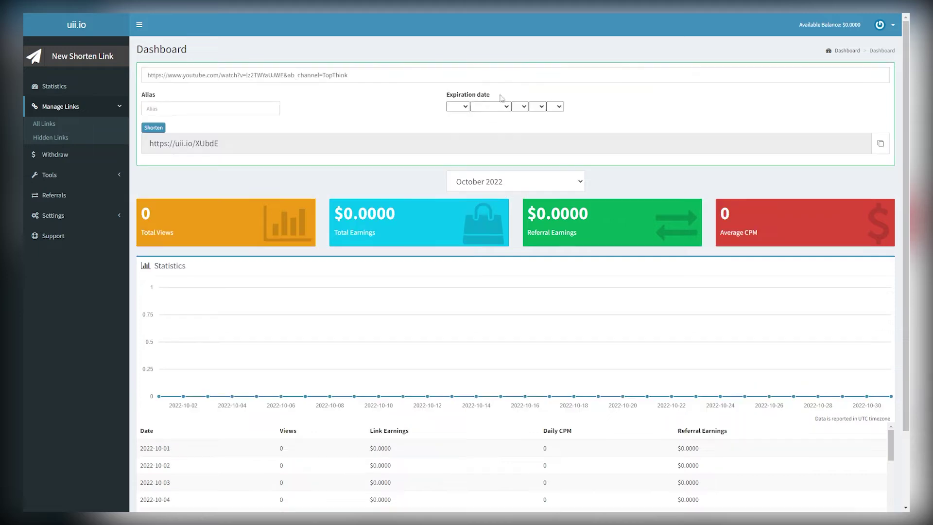
pyautogui.click(226, 141)
pyautogui.rightClick(202, 141)
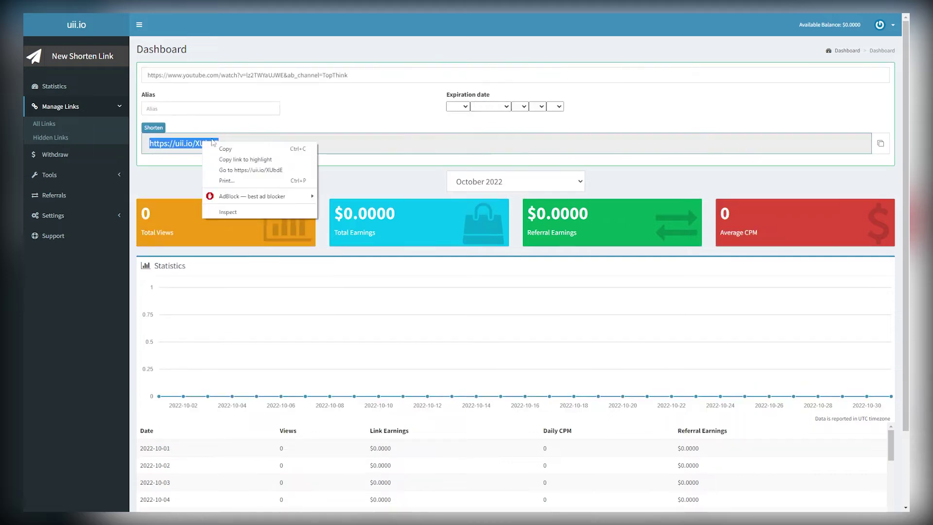
pyautogui.click(214, 146)
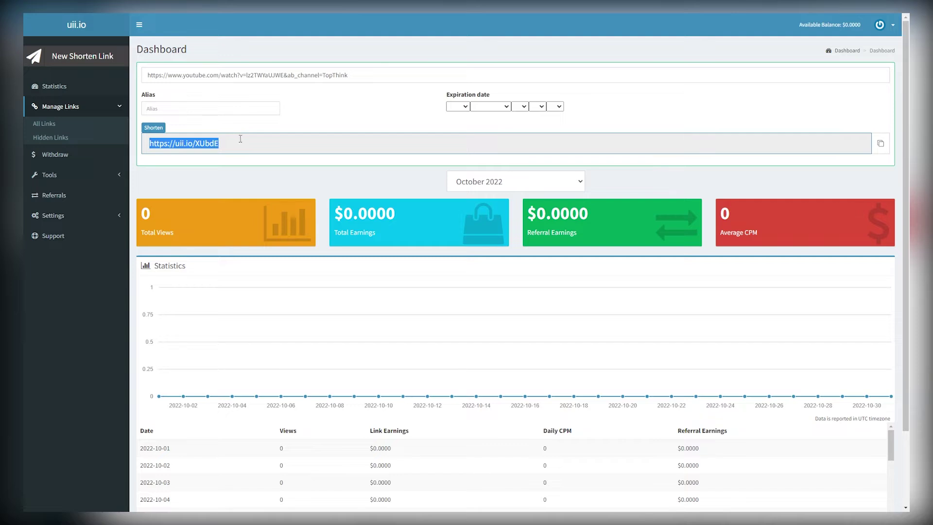
pyautogui.click(188, 146)
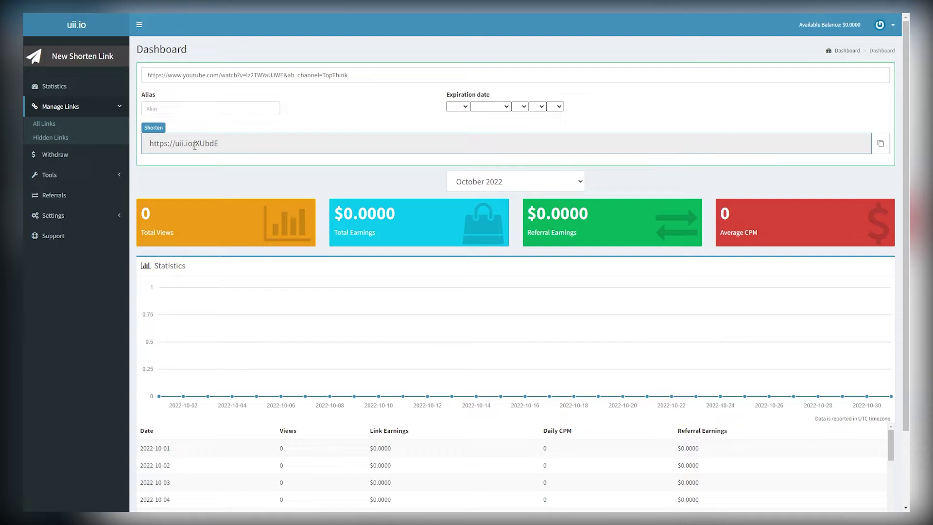
pyautogui.moveTo(239, 145); pyautogui.dragTo(155, 145)
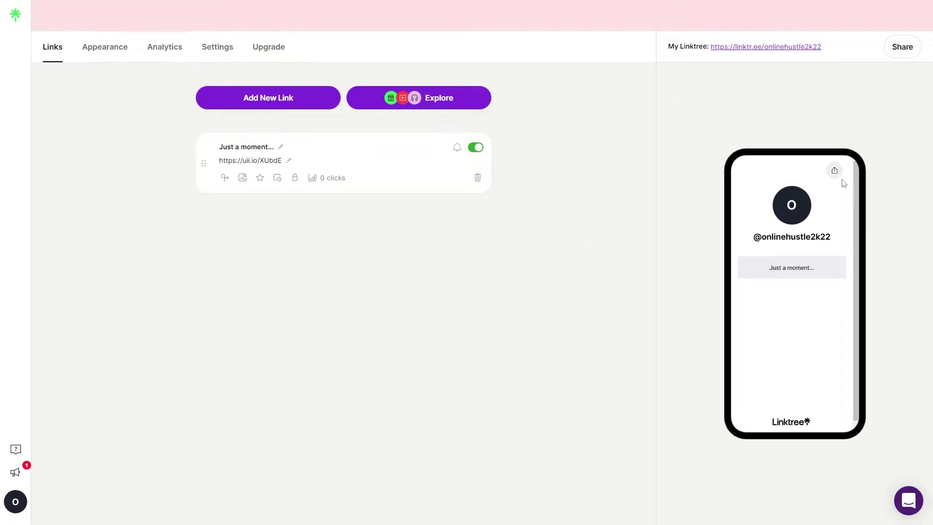
# Step: Save the pasted uii.io short link as the new Linktree card's URL
pyautogui.moveTo(752, 237); pyautogui.dragTo(820, 237)
pyautogui.click(710, 113)
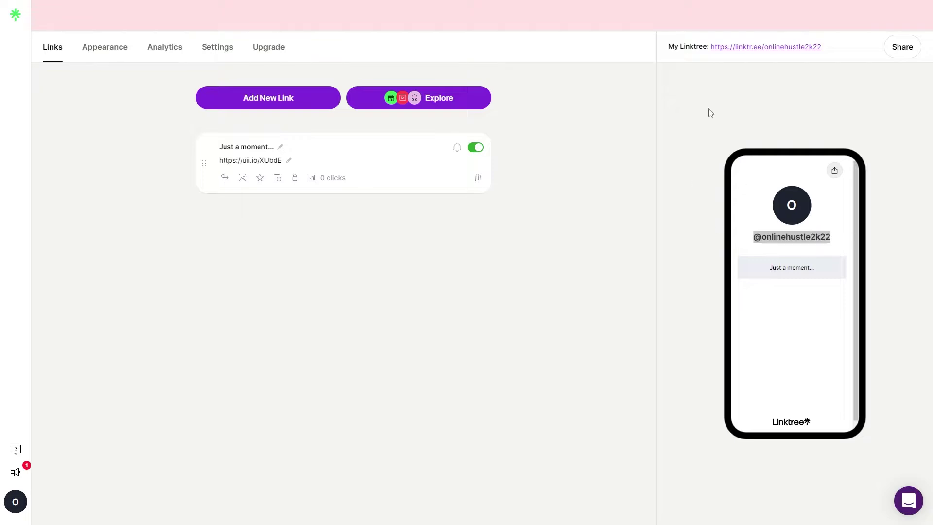
pyautogui.moveTo(838, 51); pyautogui.dragTo(719, 51)
pyautogui.click(827, 51)
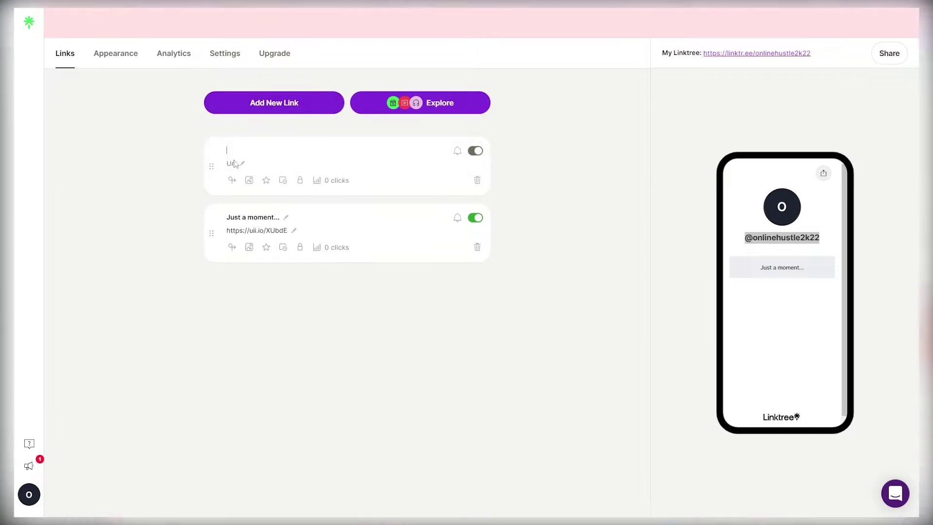
pyautogui.click(253, 152)
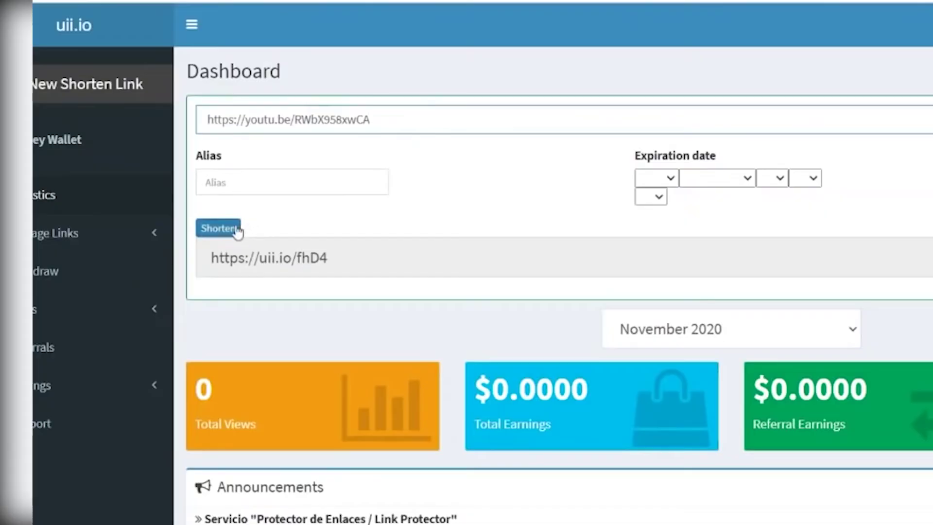
pyautogui.click(238, 232)
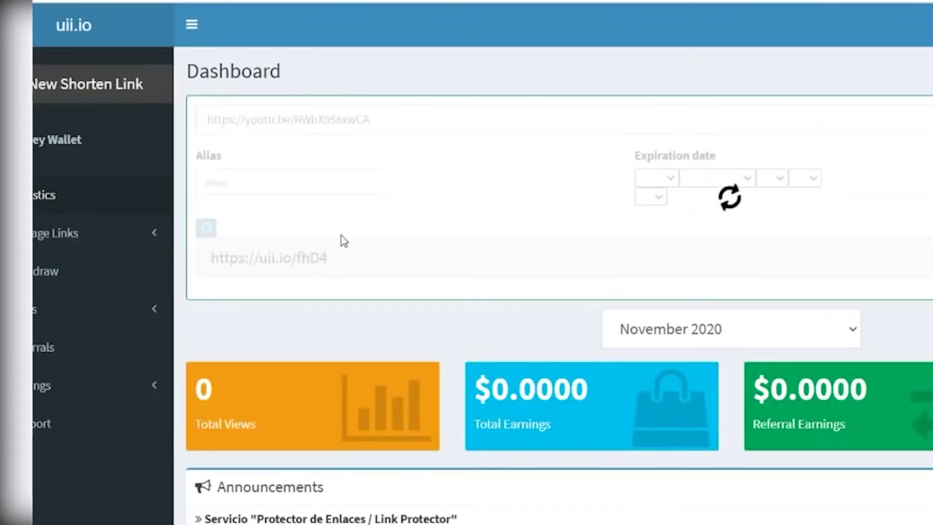
pyautogui.tripleClick(358, 264)
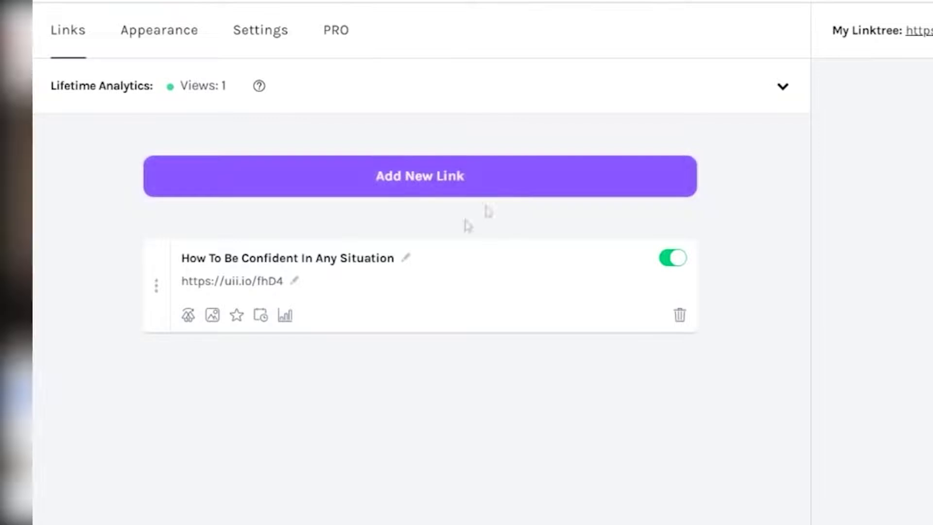
pyautogui.click(436, 187)
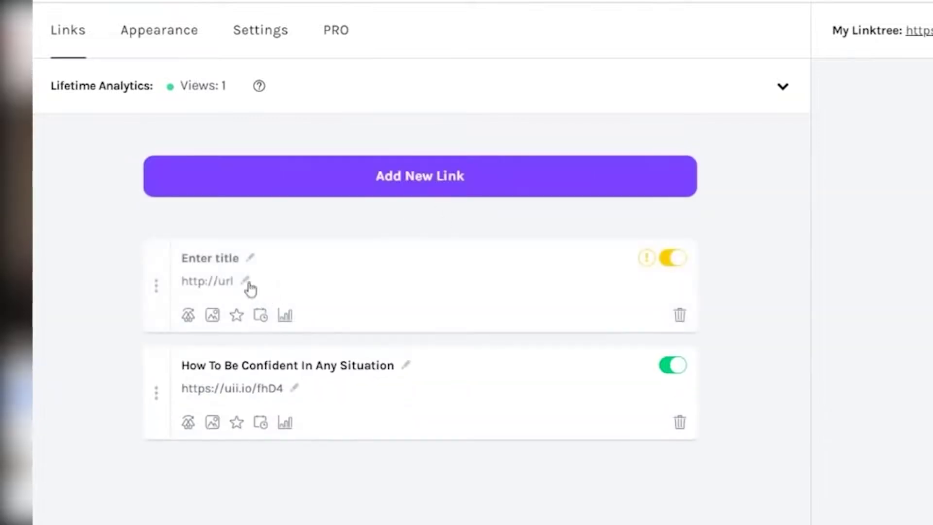
pyautogui.hotkey('ctrl', 'v')
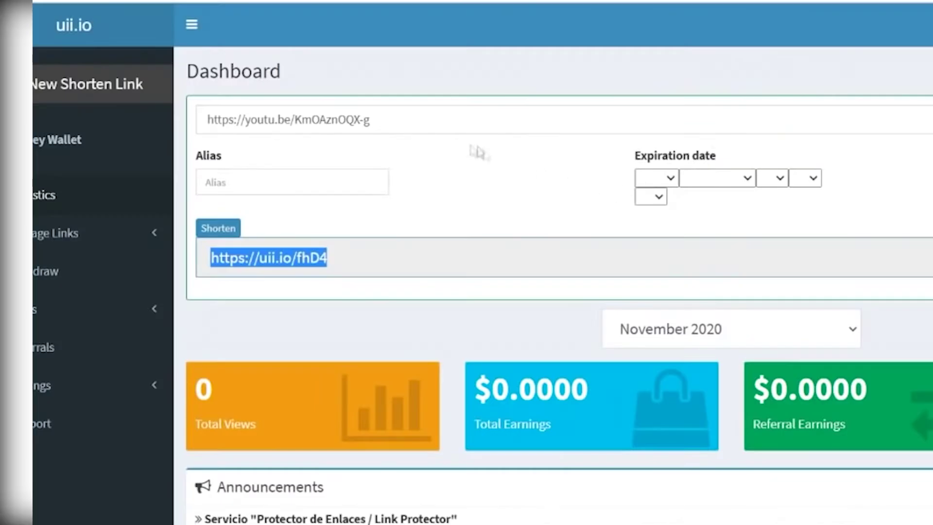
# Step: Shorten the new YouTube share link and paste the short link into a fresh Linktree card
pyautogui.moveTo(365, 120); pyautogui.dragTo(430, 120)
pyautogui.hotkey('ctrl', 'a')
pyautogui.hotkey('ctrl', 'v')
pyautogui.click(237, 228)
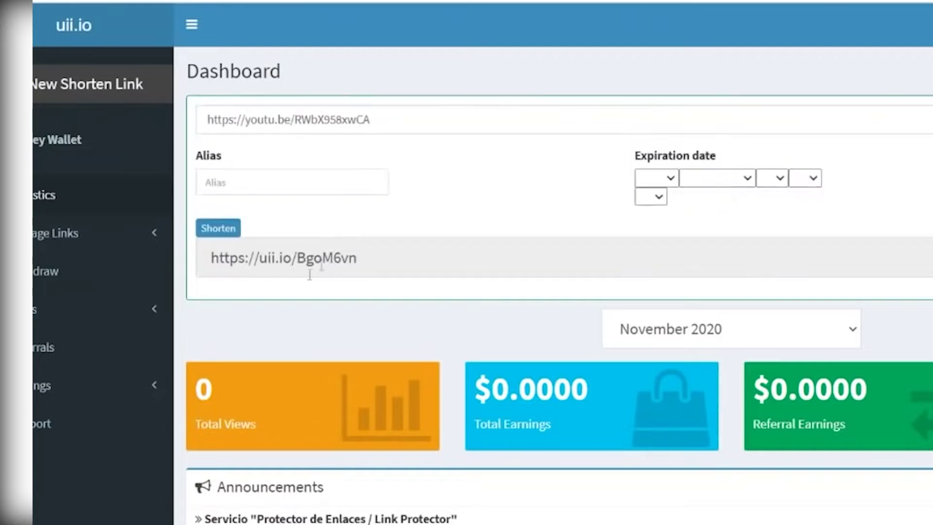
pyautogui.tripleClick(252, 260)
pyautogui.rightClick(252, 260)
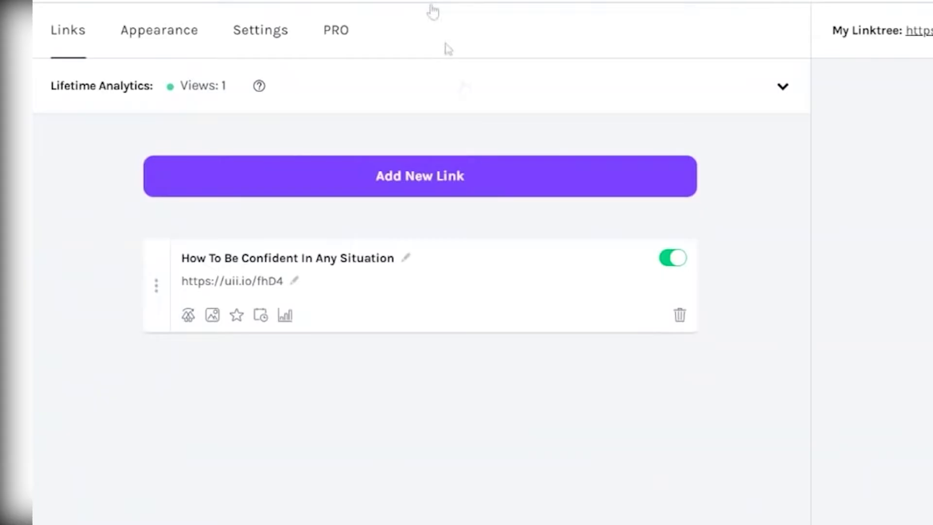
pyautogui.click(436, 191)
pyautogui.hotkey('ctrl', 'v')
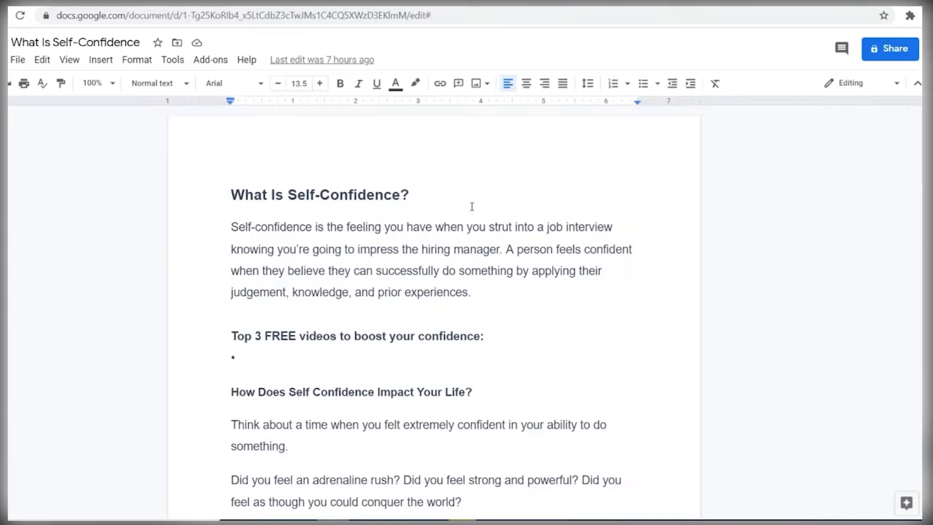
# Step: Scroll through the article to the Top 3 FREE videos bullets for the Linktree link
pyautogui.scroll(-11, 447, 217)
pyautogui.scroll(-9, 446, 217)
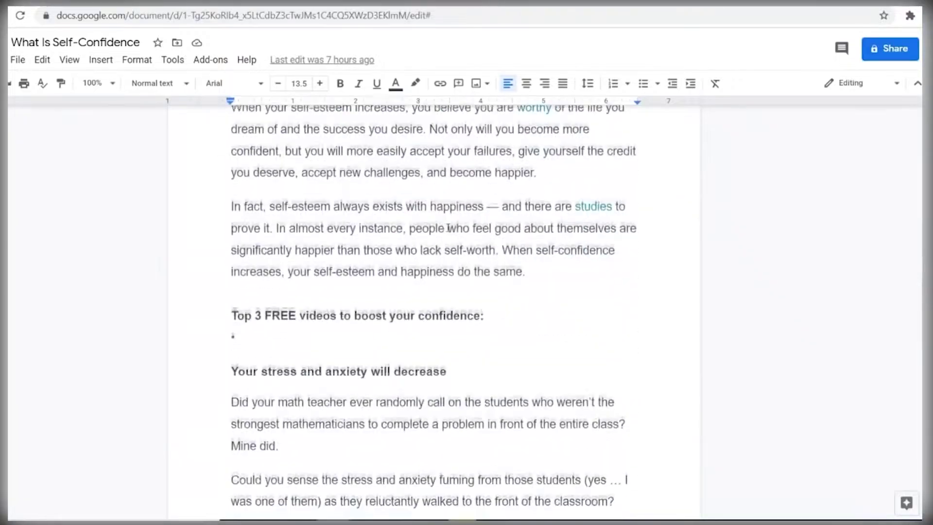
pyautogui.scroll(-2, 467, 245)
pyautogui.scroll(13, 484, 264)
pyautogui.scroll(7, 483, 264)
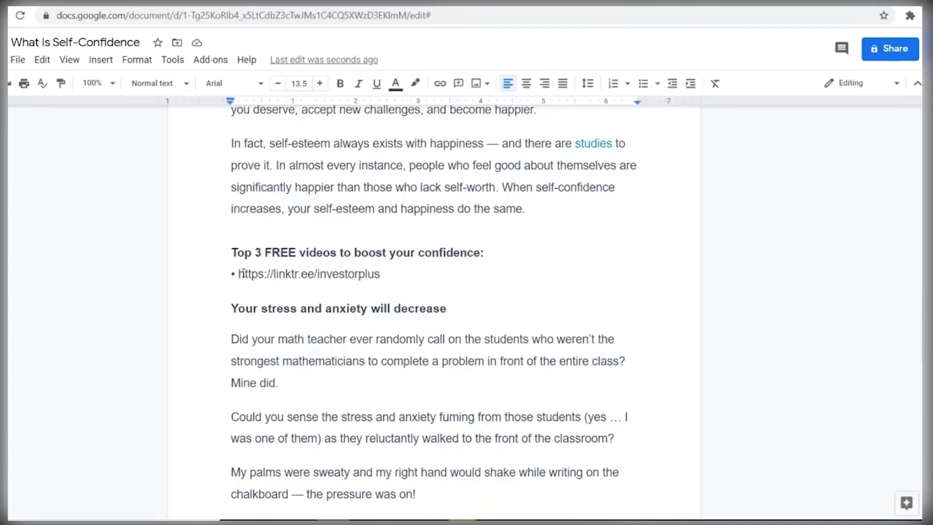
# Step: Review both linktr.ee bullets in the article, then bring up the File > Download format list
pyautogui.scroll(-6, 267, 274)
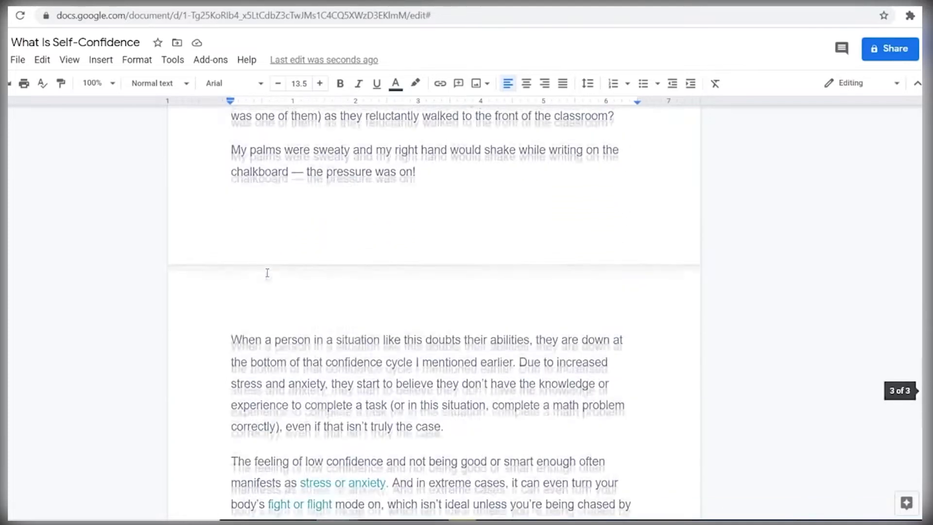
pyautogui.scroll(8, 267, 273)
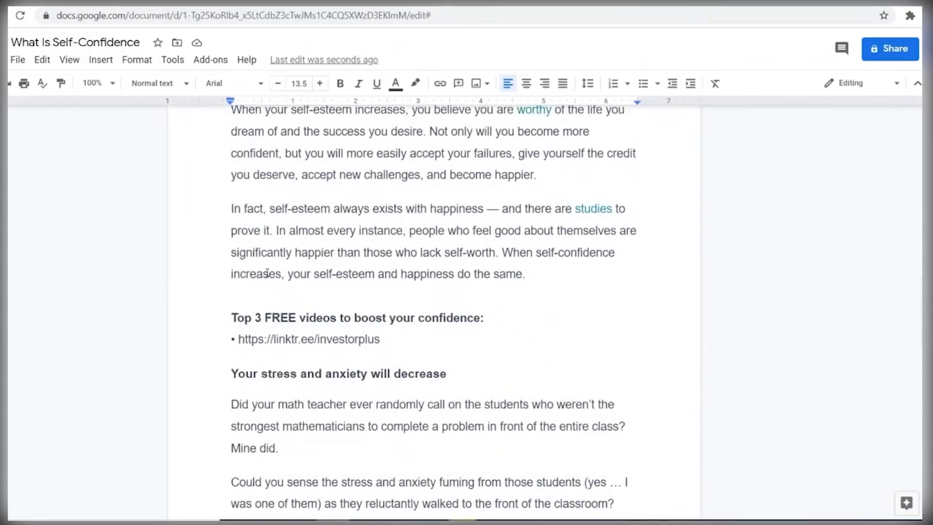
pyautogui.scroll(3, 268, 273)
pyautogui.scroll(10, 279, 247)
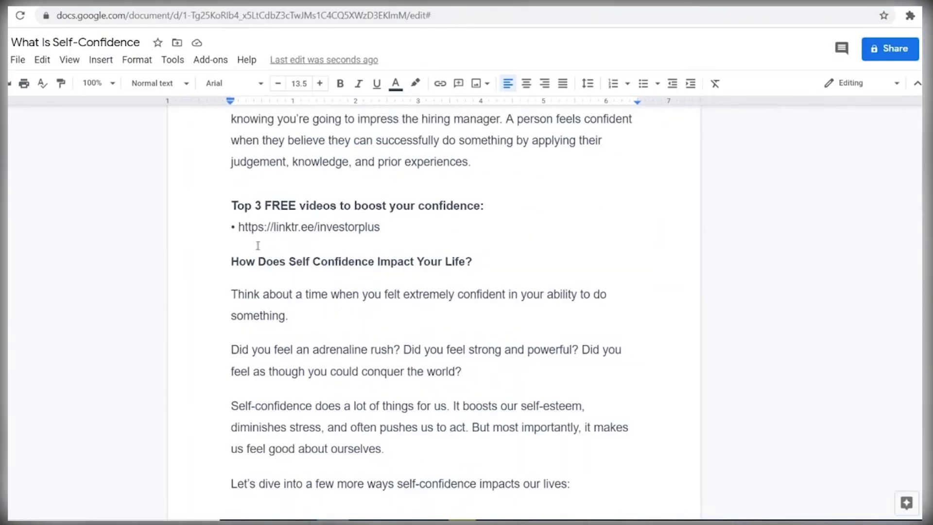
pyautogui.scroll(-10, 294, 211)
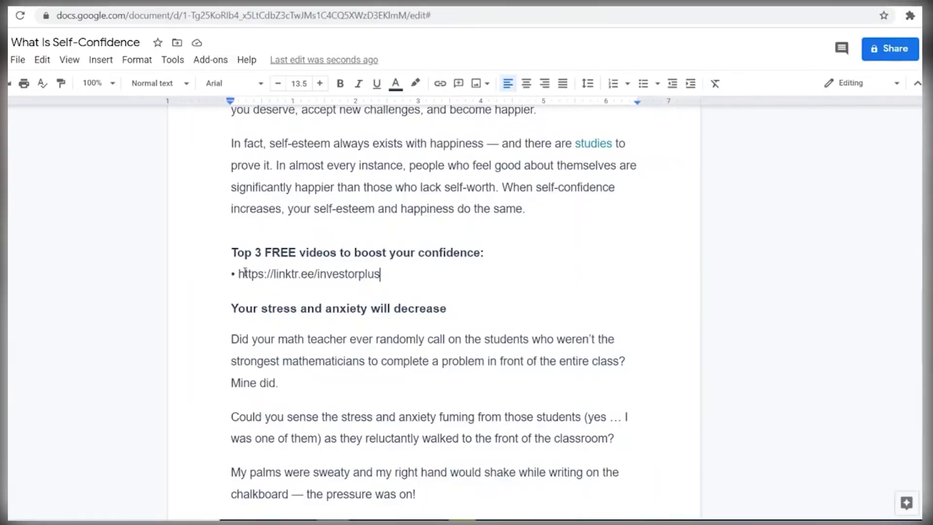
pyautogui.scroll(-4, 267, 274)
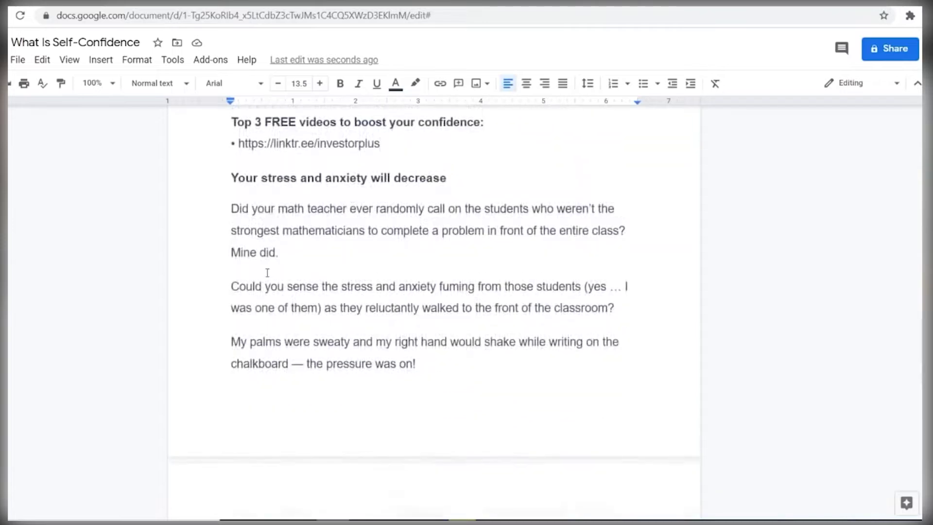
pyautogui.scroll(-3, 268, 274)
pyautogui.scroll(8, 267, 273)
pyautogui.scroll(3, 267, 273)
pyautogui.click(18, 60)
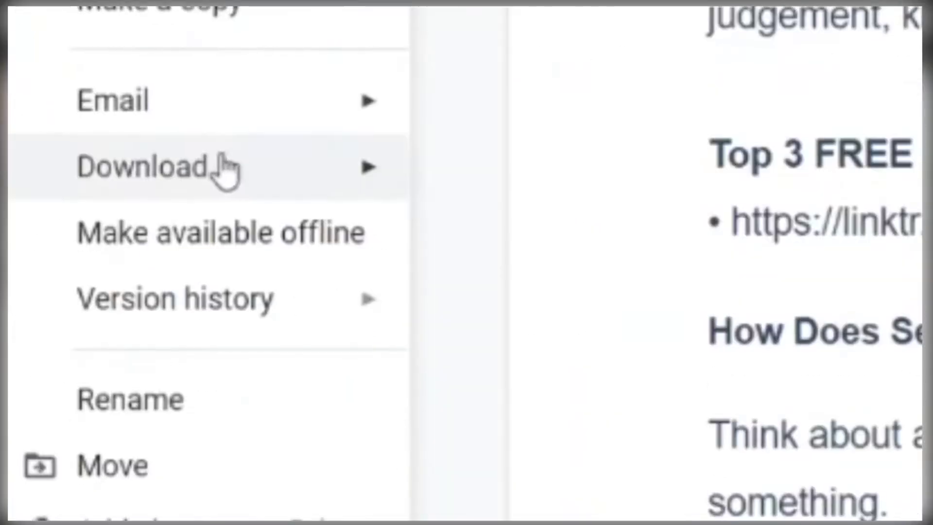
pyautogui.moveTo(97, 269)
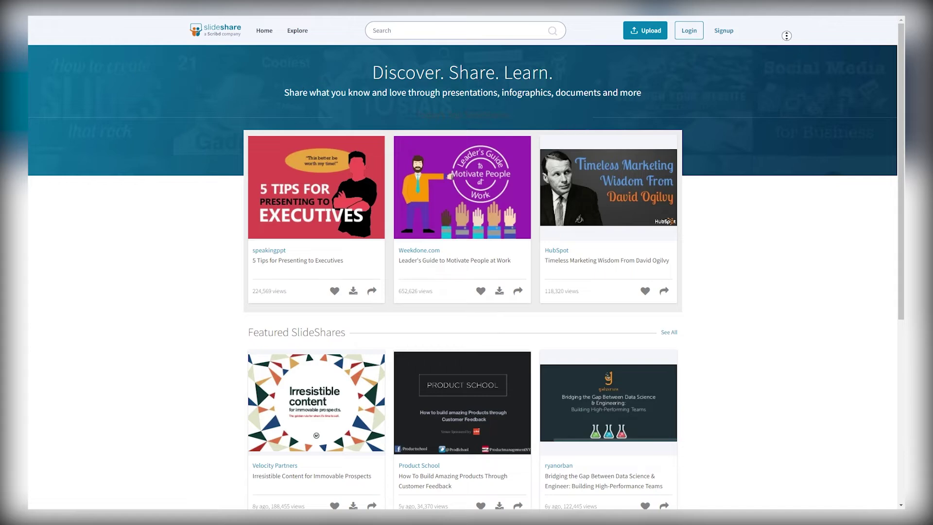
# Step: Download the self-confidence article as a PDF
pyautogui.click(307, 364)
# Step: Scroll the SlideShare home page to look over its featured presentations
pyautogui.scroll(-4, 327, 289)
pyautogui.scroll(5, 339, 273)
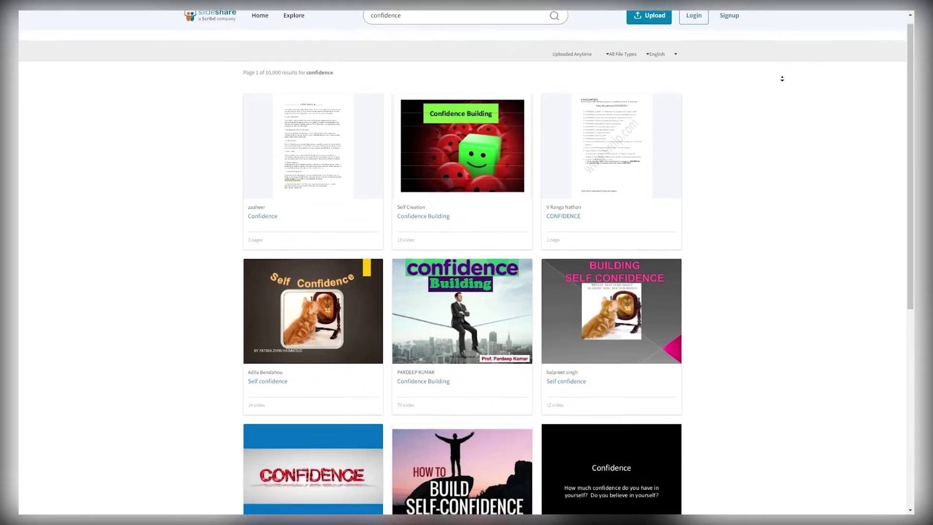
# Step: Scroll through the SlideShare 'confidence' results to review decks like Confidence Building
pyautogui.scroll(-2, 781, 81)
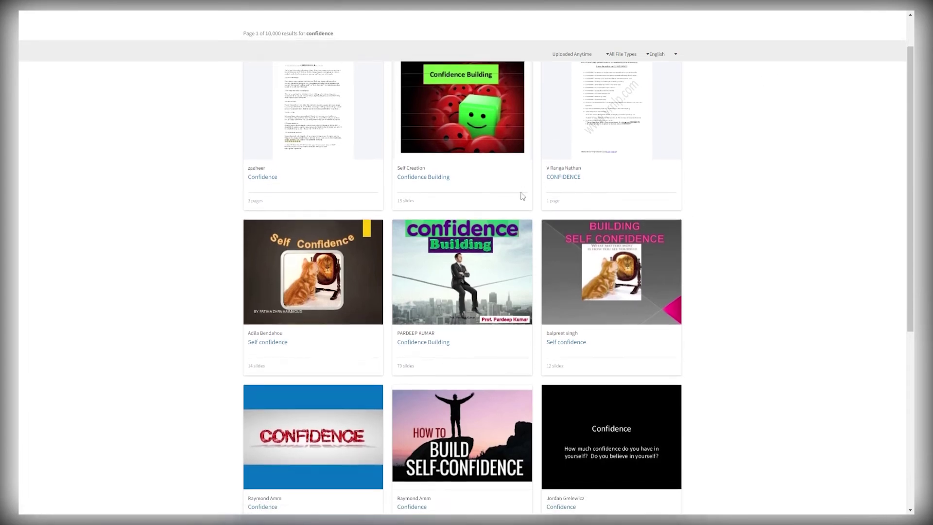
pyautogui.scroll(1, 352, 155)
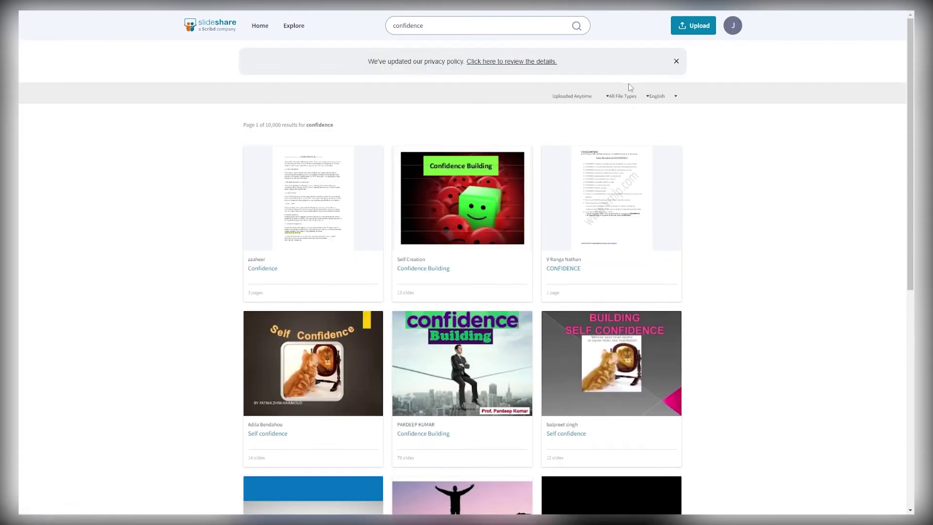
pyautogui.scroll(-5, 438, 194)
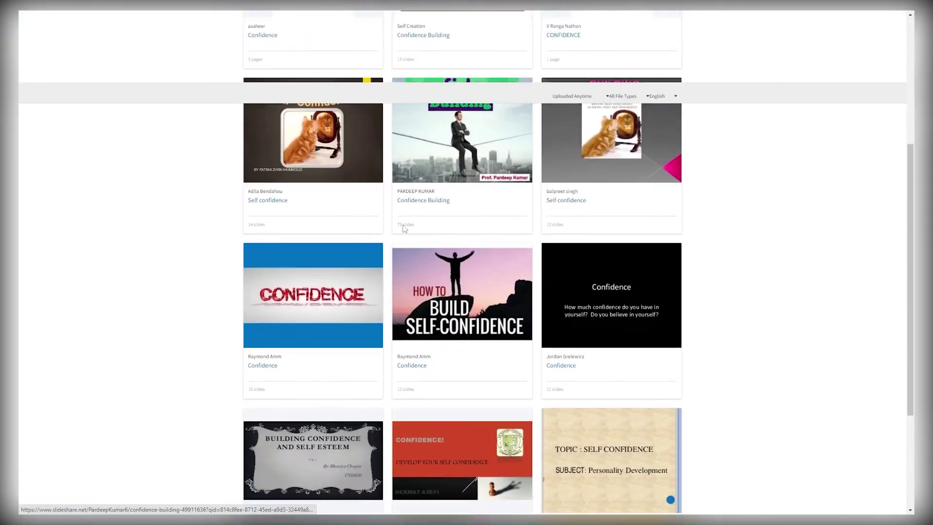
pyautogui.scroll(5, 405, 228)
# Step: Go to SlideShare's Upload page to start adding the article
pyautogui.click(684, 37)
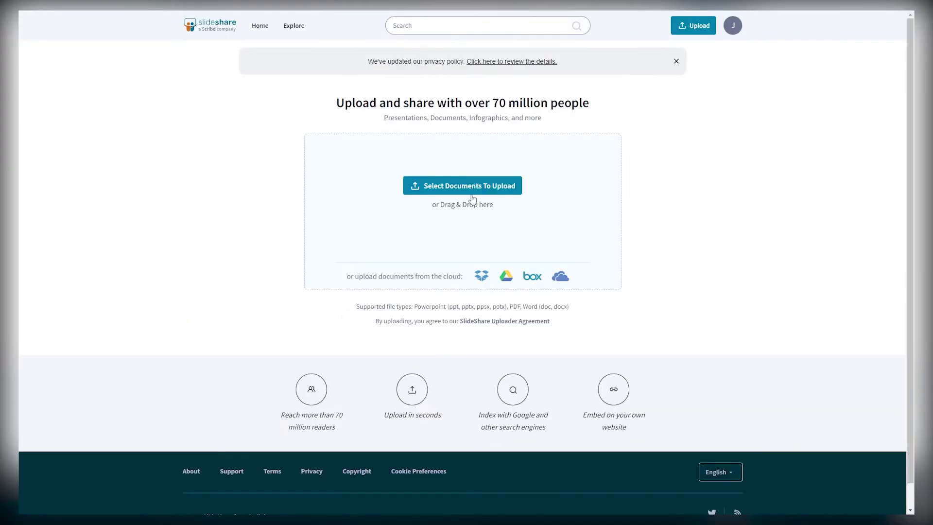